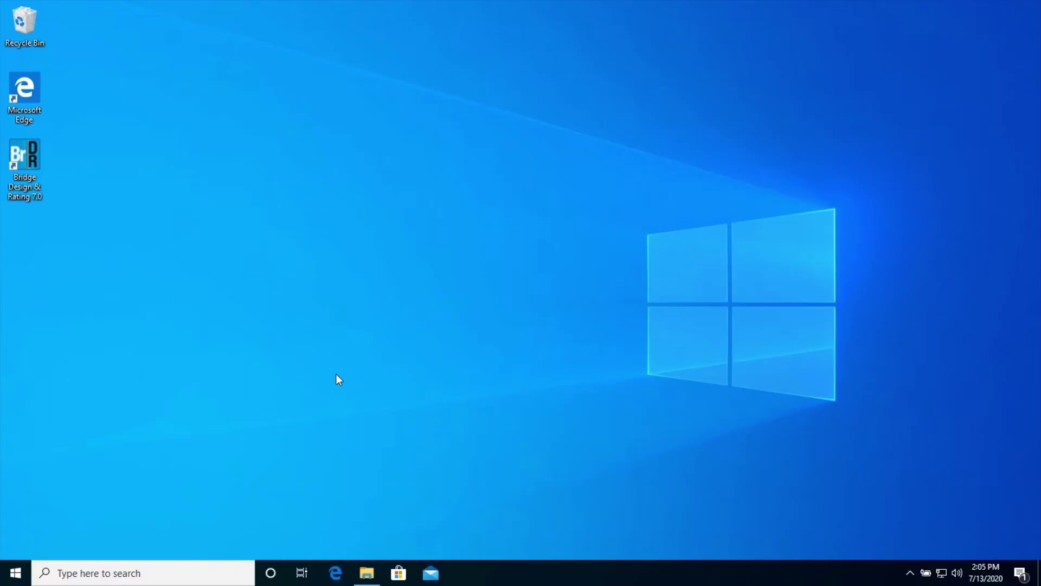
Step: Launch Bridge Design & Rating and enter the login user name and password
{"action": "double_click", "coordinate": [23, 145]}
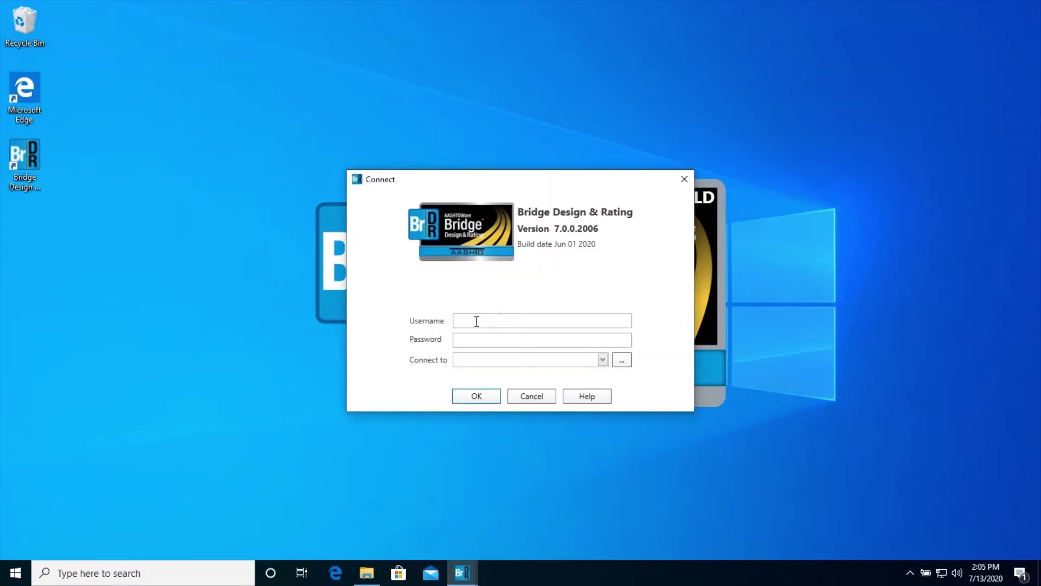
{"action": "left_click", "coordinate": [476, 322]}
{"action": "type", "text": "bridge"}
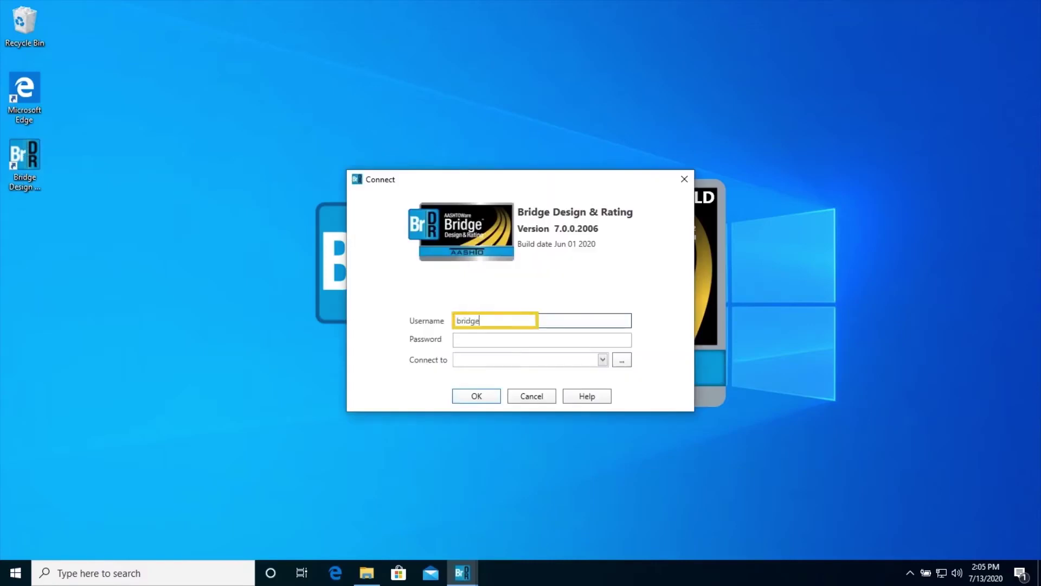
{"action": "left_click", "coordinate": [488, 337]}
{"action": "type", "text": "br"}
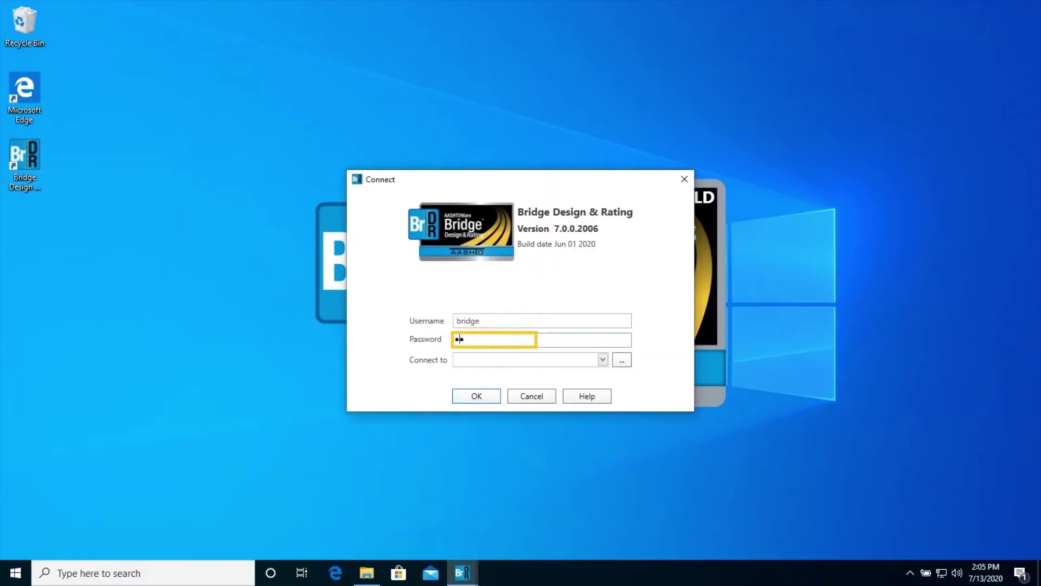
{"action": "type", "text": "idge"}
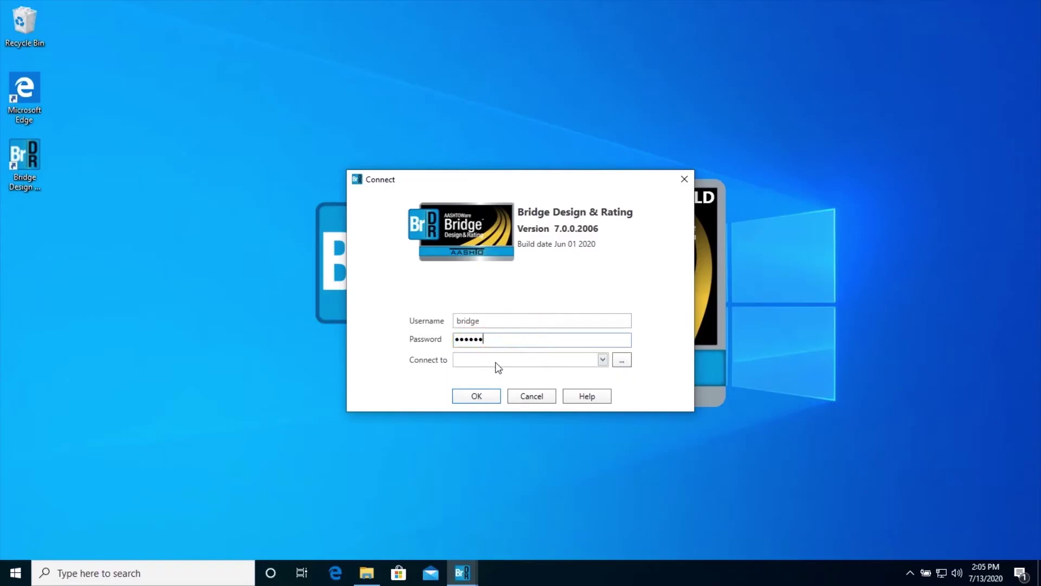
Step: Choose the AASHTOWareBr70s database connection and log in
{"action": "left_click", "coordinate": [622, 360]}
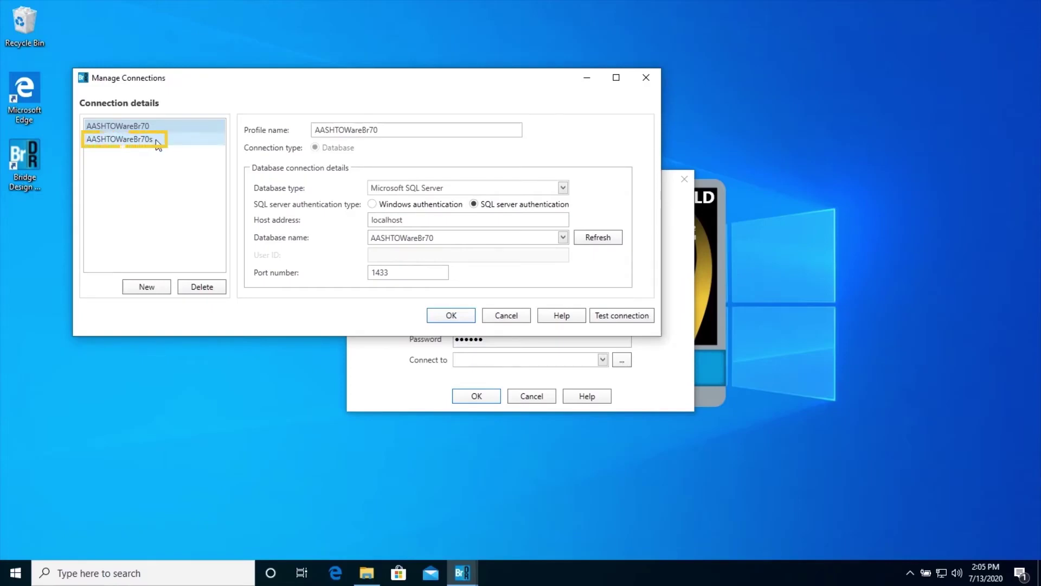
{"action": "left_click", "coordinate": [157, 143]}
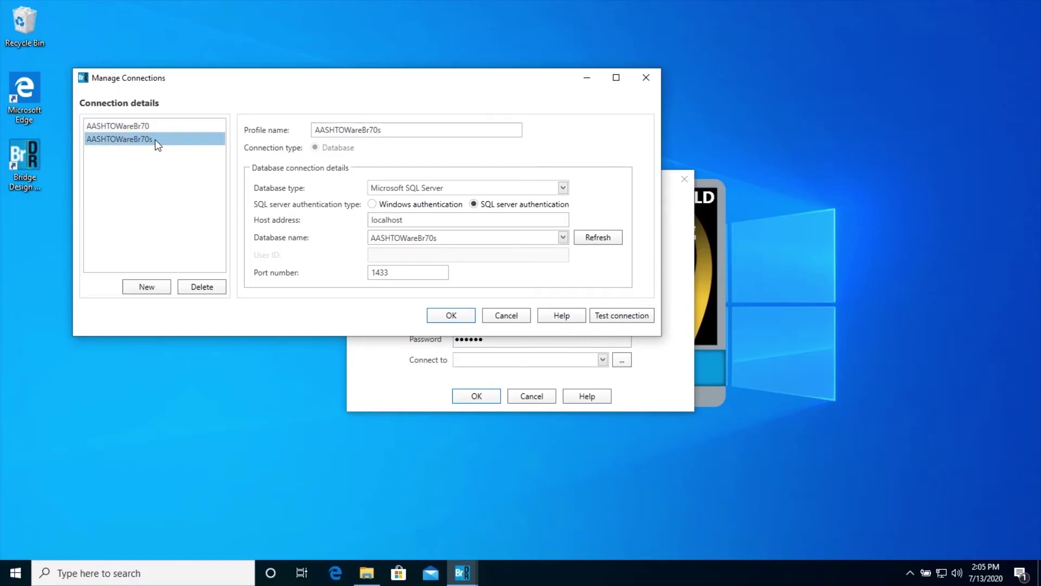
{"action": "left_click", "coordinate": [448, 317]}
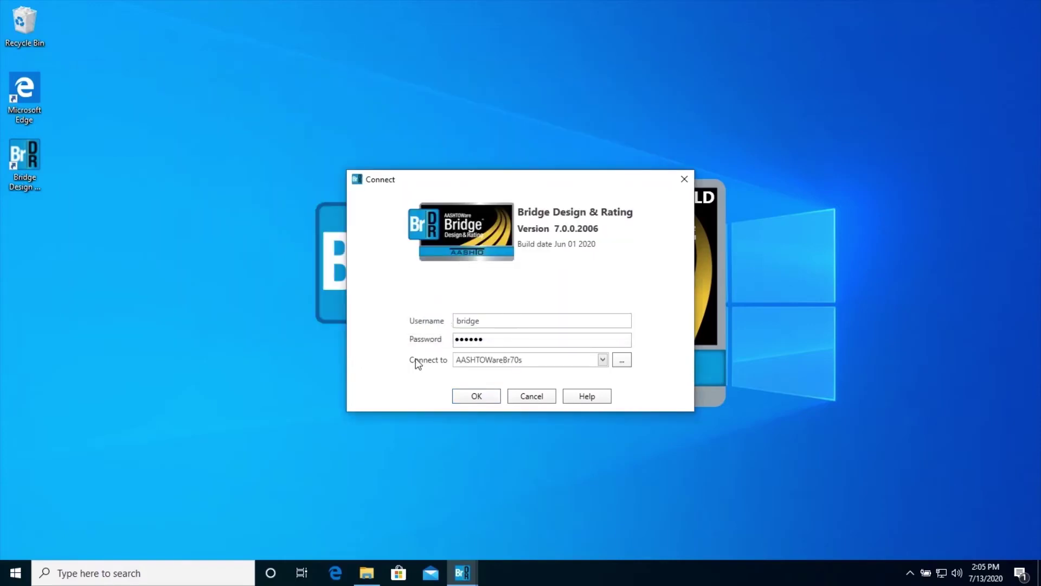
{"action": "left_click", "coordinate": [476, 395]}
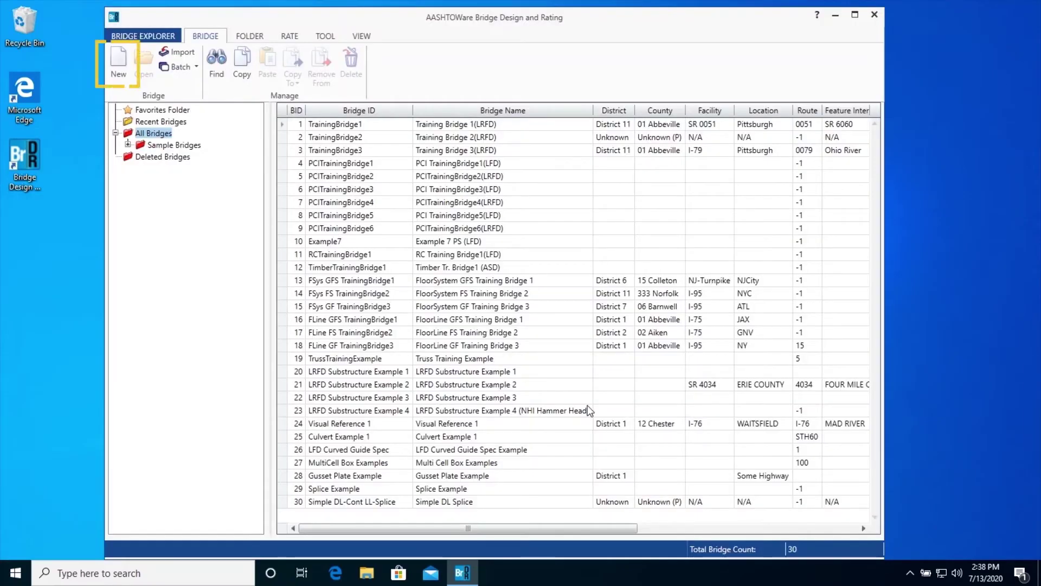
Step: Create bridge MBE-A7 with matching NBI ID and name, built 1963, excluding culverts and substructures
{"action": "left_click", "coordinate": [121, 72]}
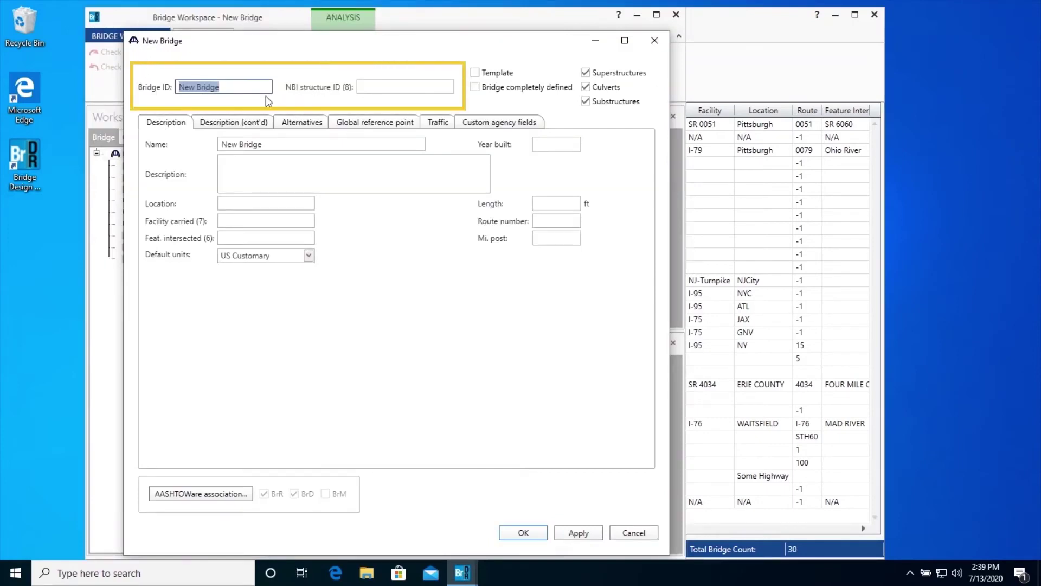
{"action": "type", "text": "MBE-A7"}
{"action": "left_click", "coordinate": [390, 88]}
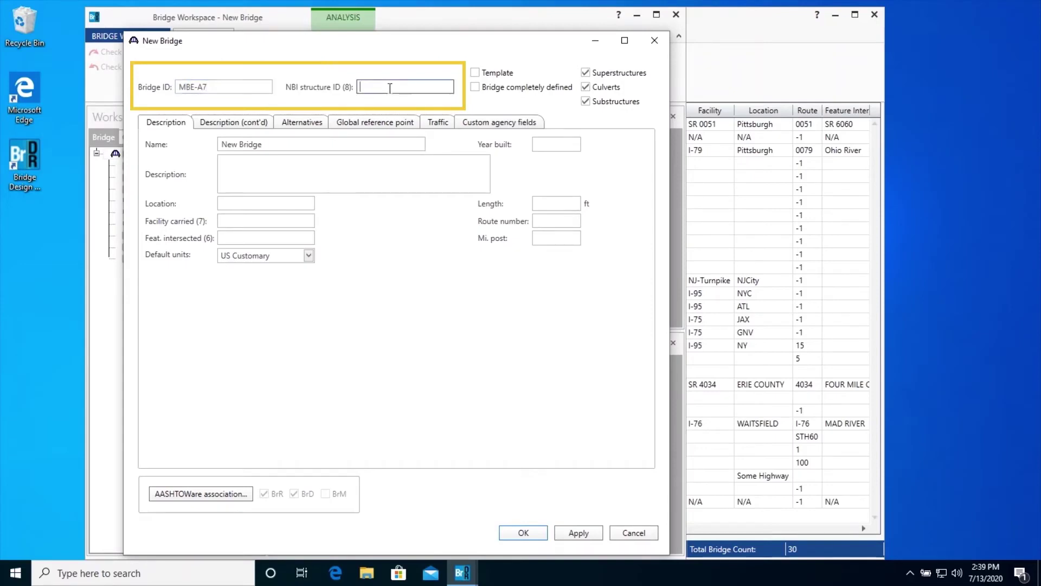
{"action": "type", "text": "MBE-A7"}
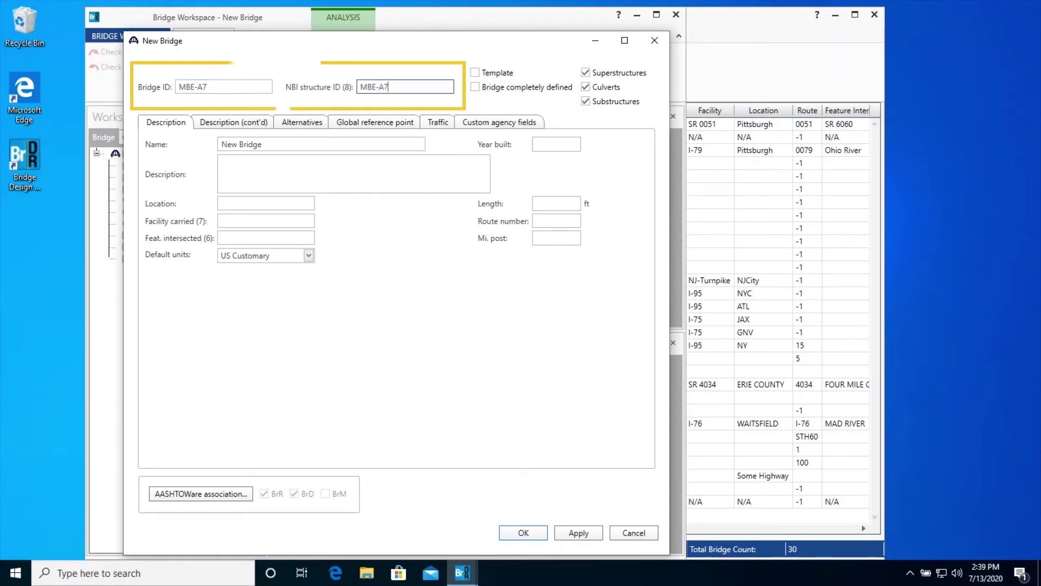
{"action": "left_click", "coordinate": [374, 147]}
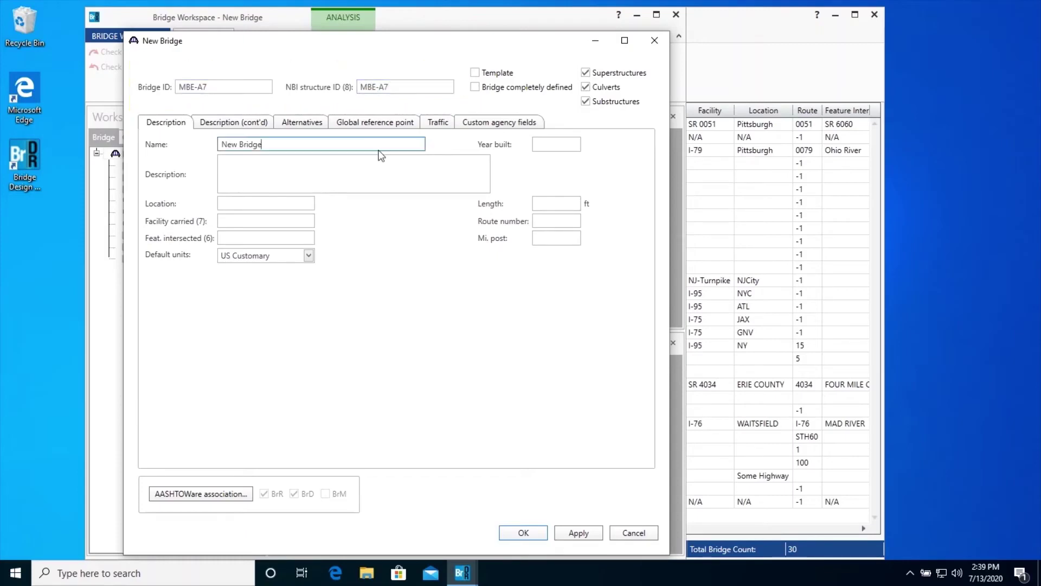
{"action": "key", "text": "BackSpace"}
{"action": "key", "text": "BackSpace"}
{"action": "key", "text": "BackSpace"}
{"action": "key", "text": "BackSpace"}
{"action": "key", "text": "BackSpace"}
{"action": "key", "text": "BackSpace"}
{"action": "key", "text": "BackSpace"}
{"action": "key", "text": "BackSpace"}
{"action": "key", "text": "BackSpace"}
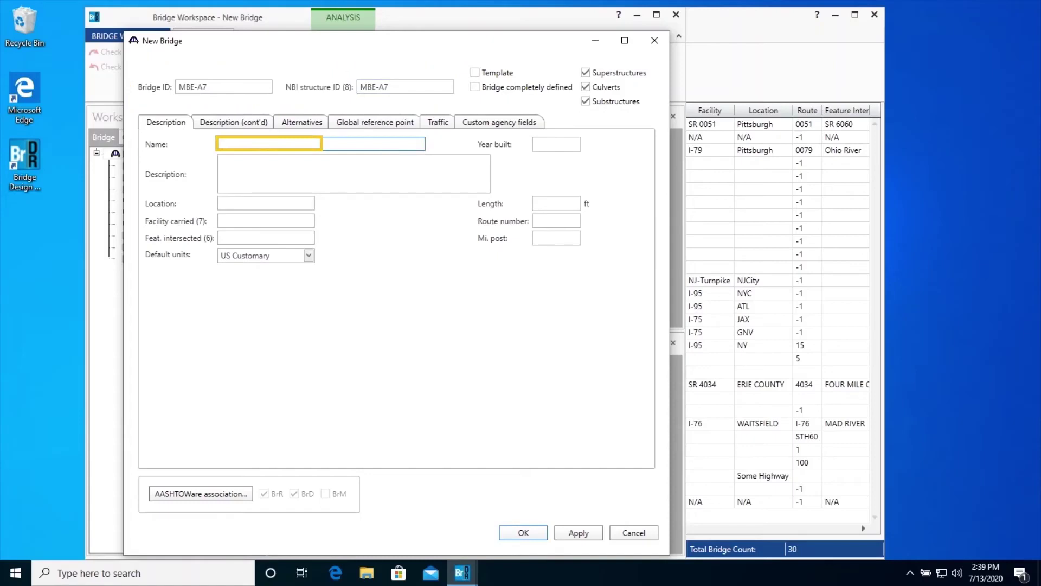
{"action": "type", "text": "MBE-A7"}
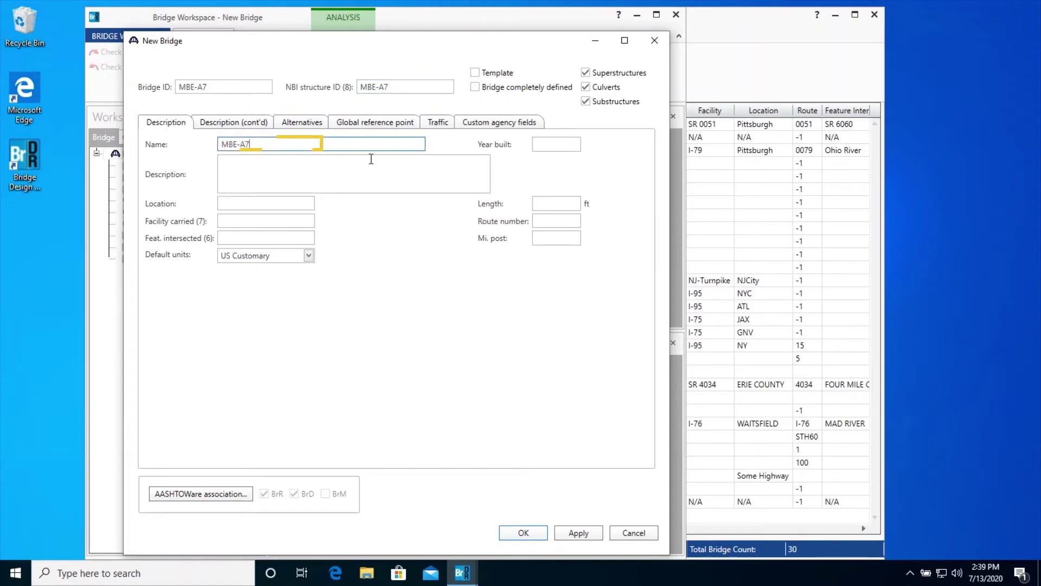
{"action": "left_click", "coordinate": [546, 144]}
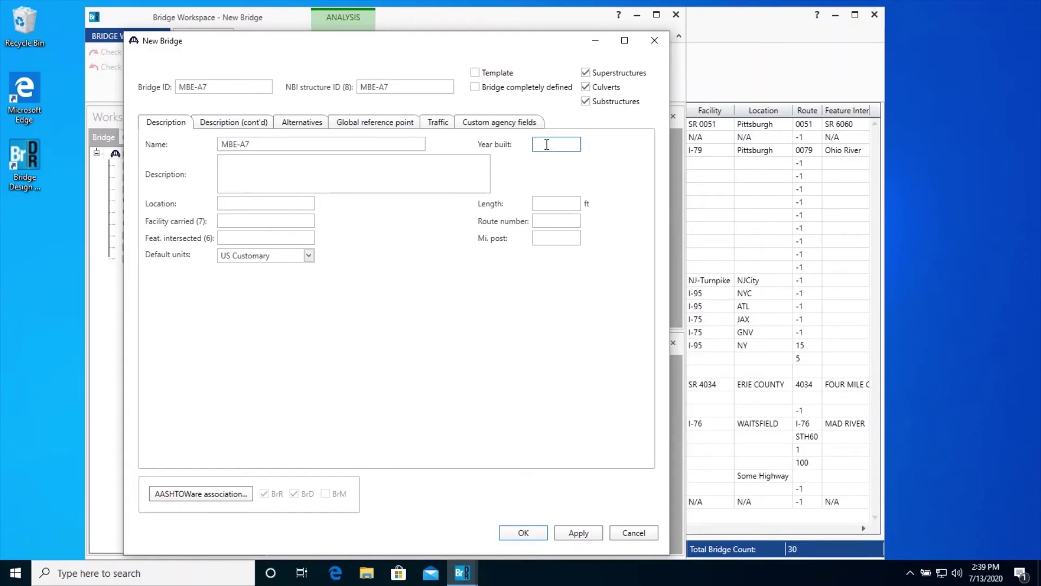
{"action": "type", "text": "1963"}
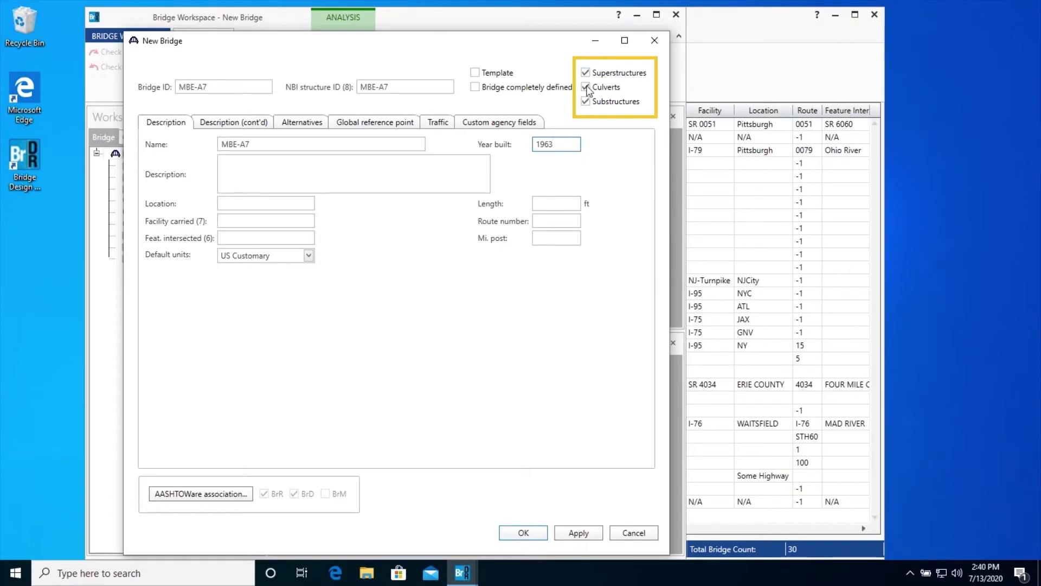
{"action": "left_click", "coordinate": [586, 87]}
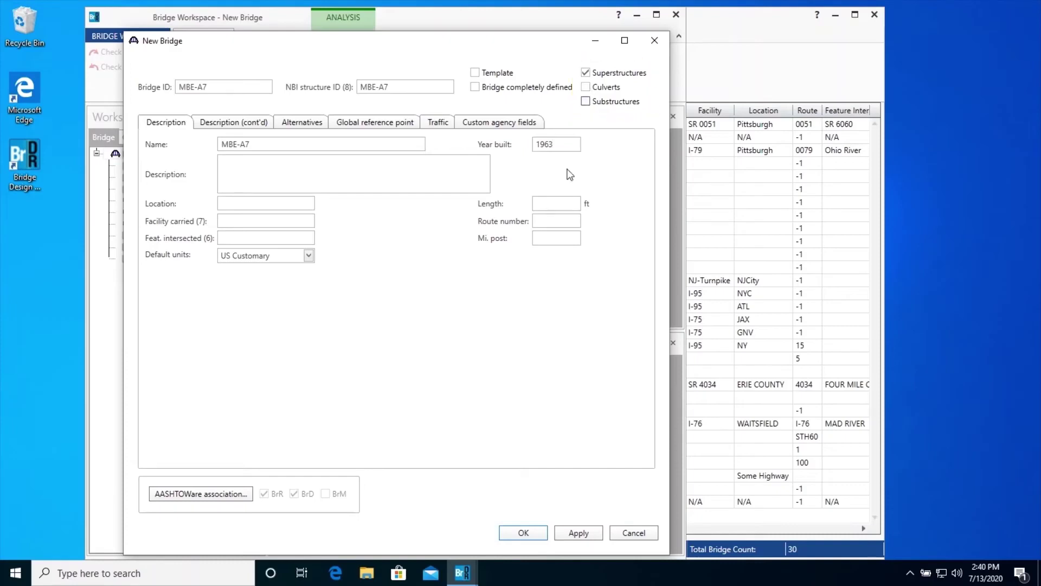
{"action": "left_click", "coordinate": [524, 533]}
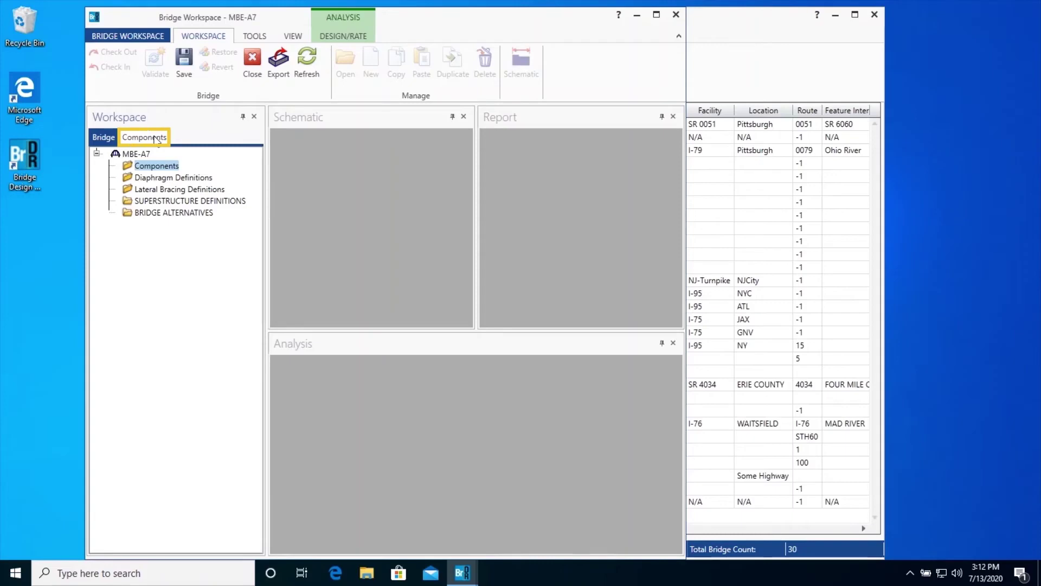
Step: Show the Components library and expand the Appurtenances folder
{"action": "left_click", "coordinate": [157, 139]}
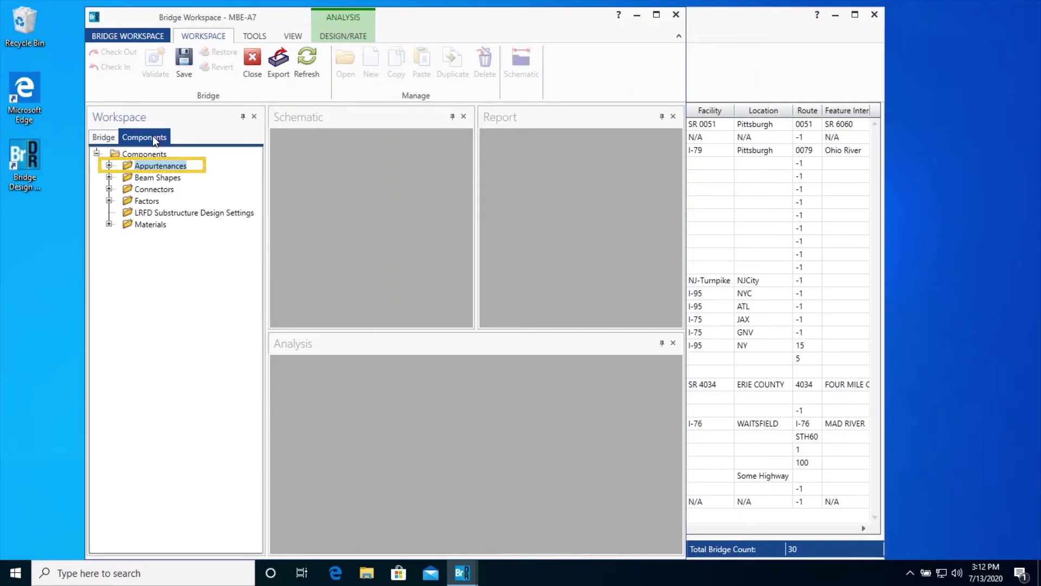
{"action": "left_click", "coordinate": [109, 166]}
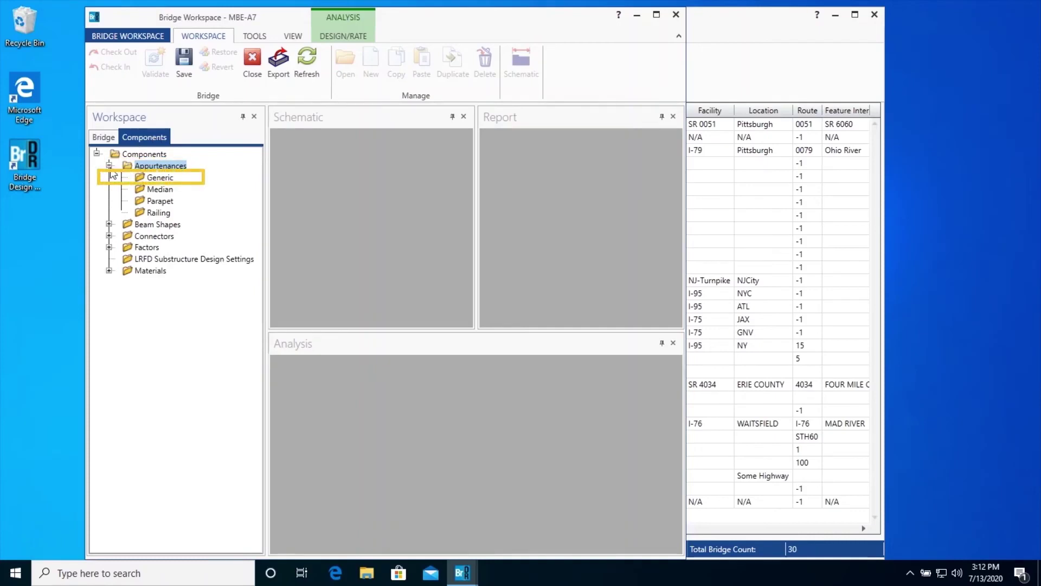
Step: Define generic appurtenance 'Parapet + Curb' with width 18, wind height 46 and barrier load 0.688
{"action": "double_click", "coordinate": [158, 180]}
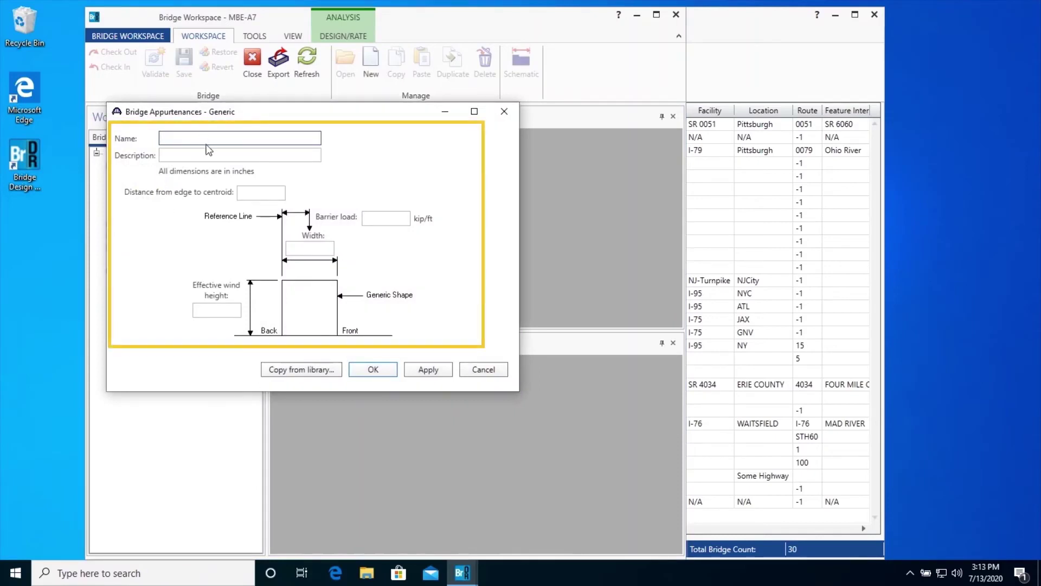
{"action": "type", "text": "Parapet + Curb"}
{"action": "left_click", "coordinate": [315, 245]}
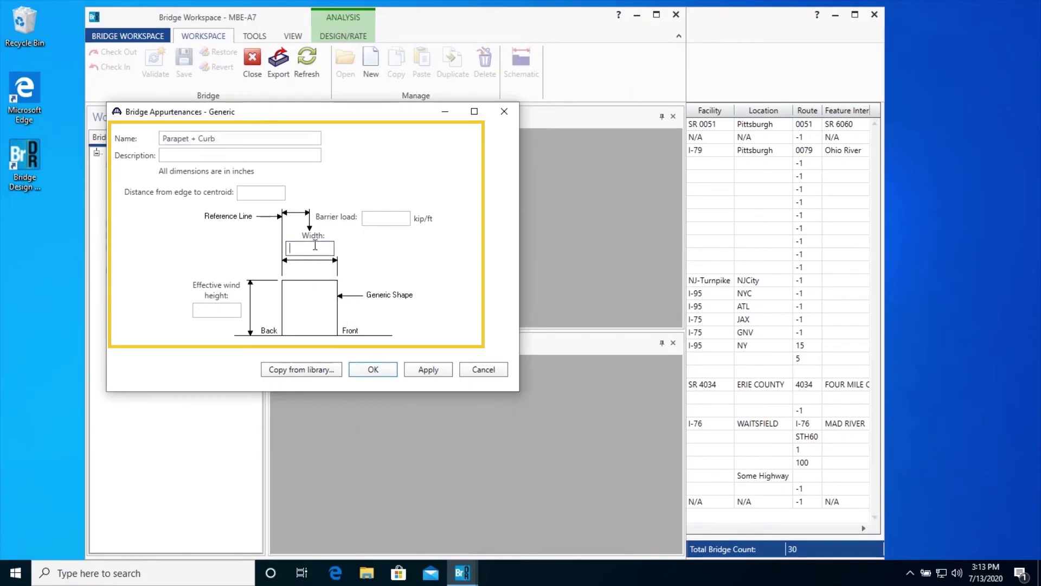
{"action": "type", "text": "18"}
{"action": "left_click", "coordinate": [227, 311]}
{"action": "type", "text": "46"}
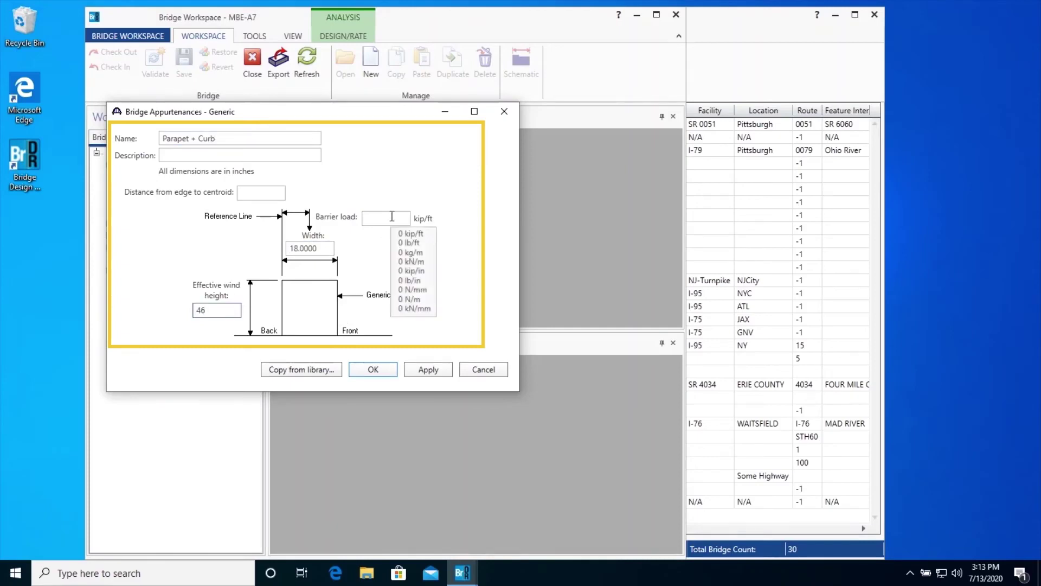
{"action": "left_click", "coordinate": [392, 217]}
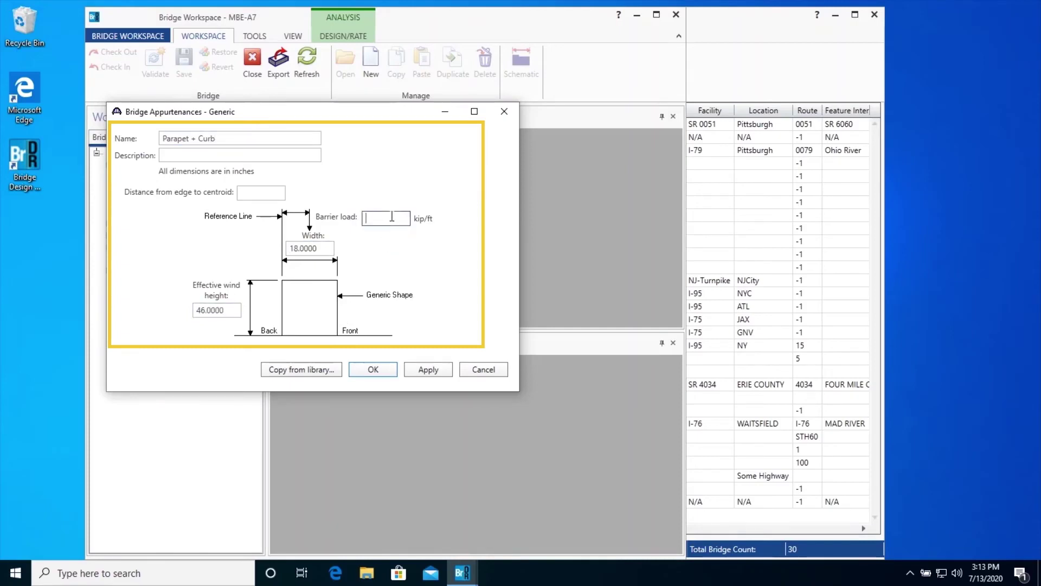
{"action": "type", "text": "0.688"}
{"action": "mouse_move", "coordinate": [262, 195]}
{"action": "left_click", "coordinate": [261, 194]}
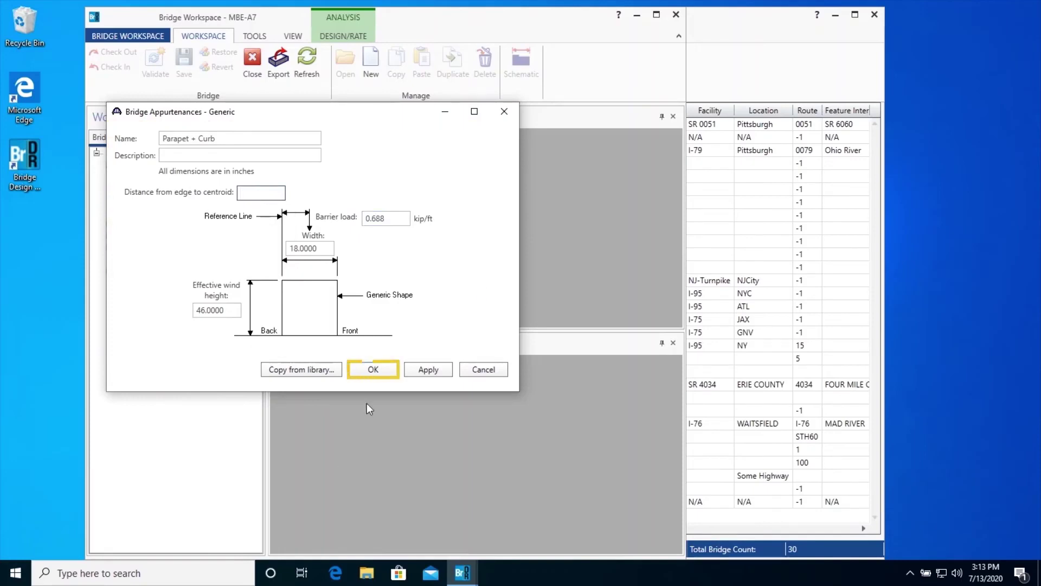
{"action": "left_click", "coordinate": [373, 371]}
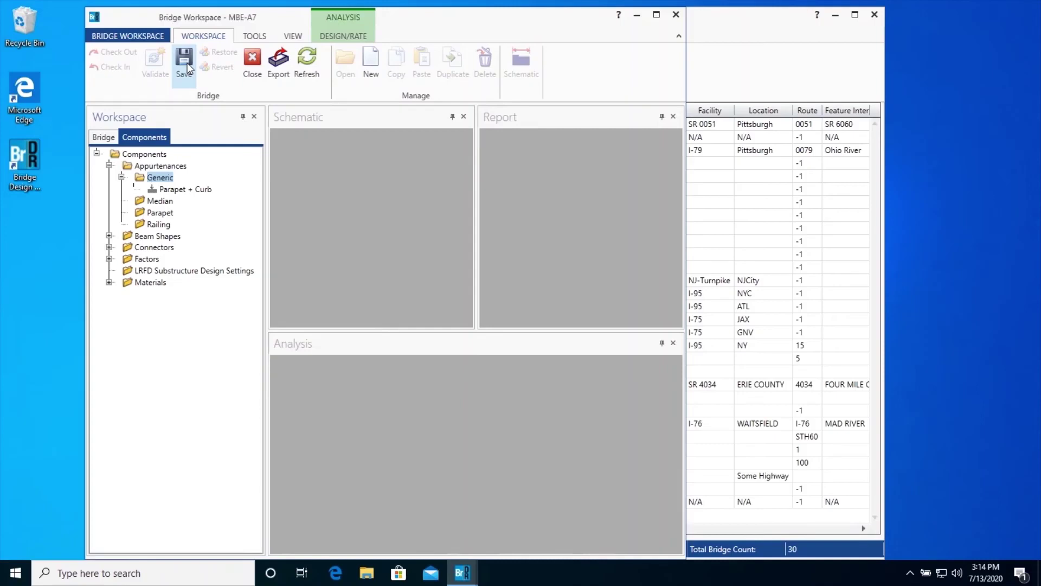
Step: Save MBE-A7 from the Workspace, continuing past the Bridge Validation warnings
{"action": "left_click", "coordinate": [185, 61]}
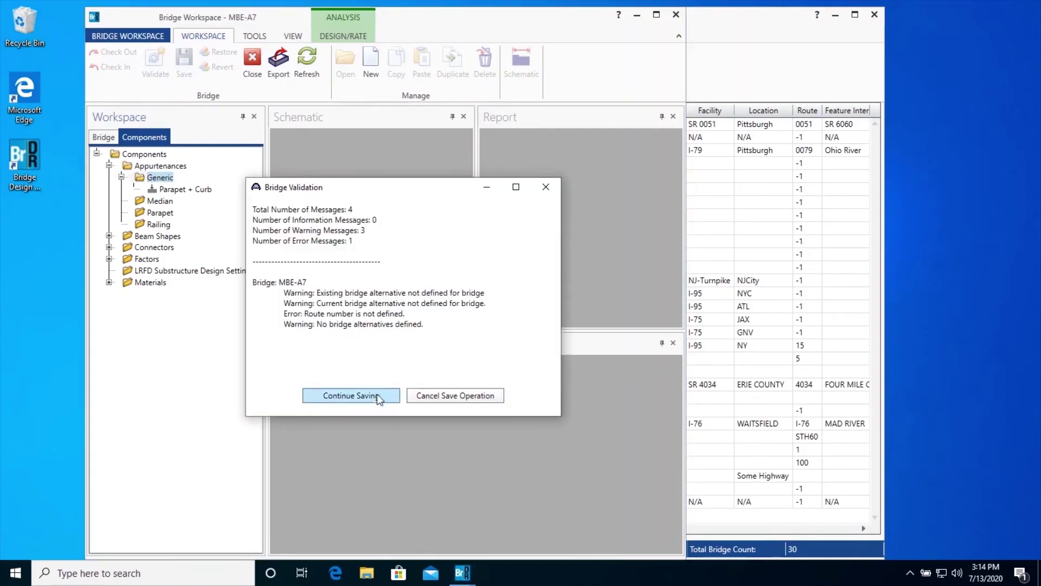
{"action": "left_click", "coordinate": [376, 394]}
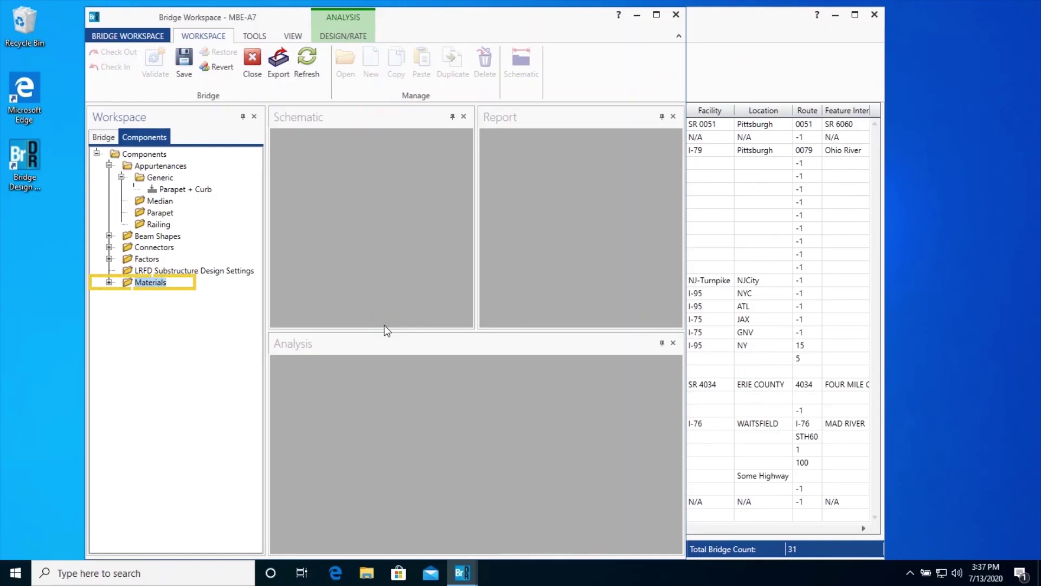
Step: Start a concrete material named 'f'c = 3.000 ksi' with description 'per As-Built Plans'
{"action": "left_click", "coordinate": [109, 282]}
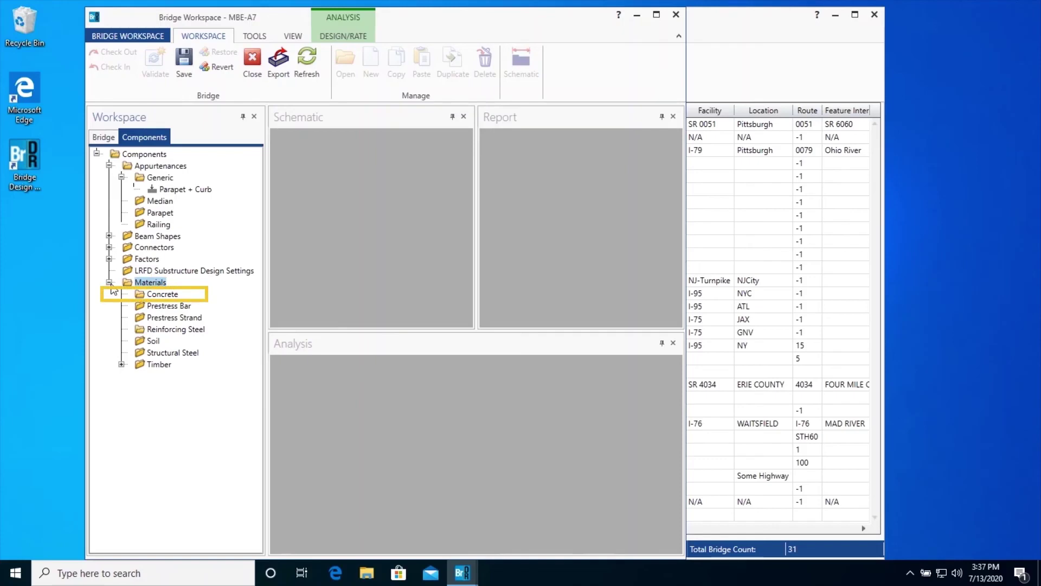
{"action": "double_click", "coordinate": [162, 294]}
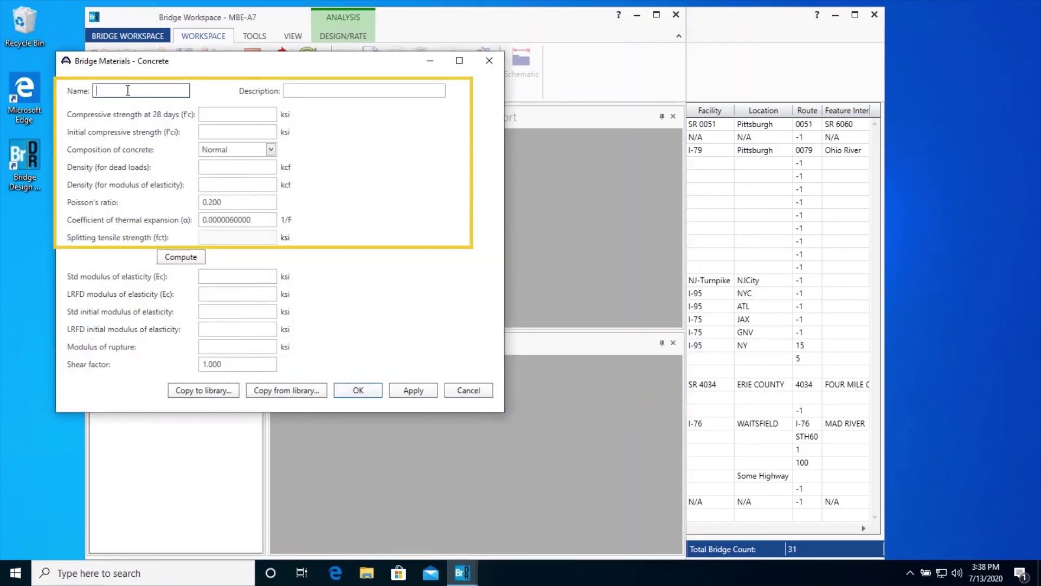
{"action": "type", "text": "f'c = 3.000 ksi"}
{"action": "left_click", "coordinate": [302, 89]}
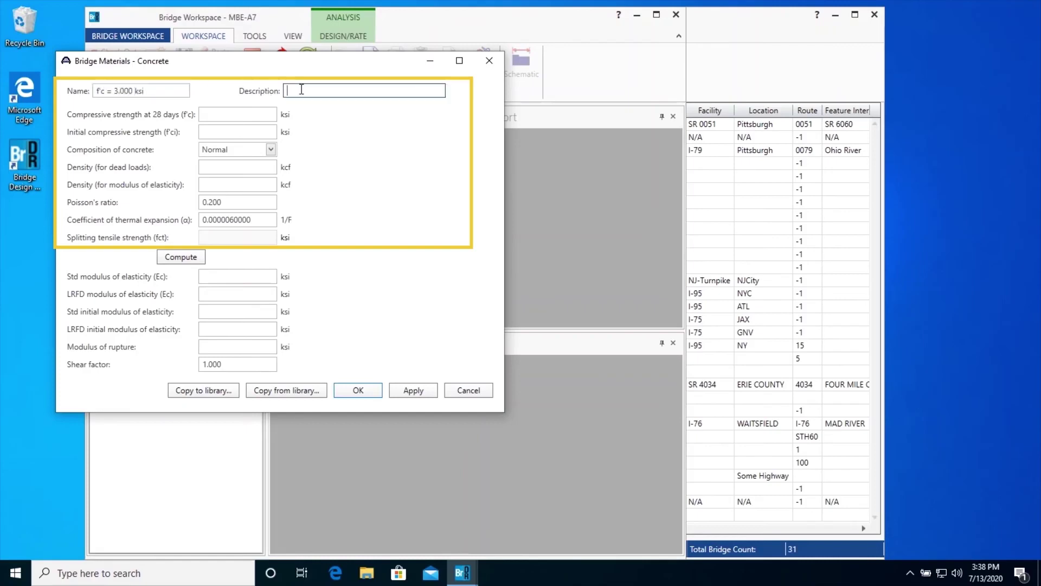
{"action": "type", "text": "per As-Built Plans"}
Step: Enter 3.000 ksi strengths and 0.150/0.145 kcf densities, compute the moduli, and confirm
{"action": "left_click", "coordinate": [249, 112]}
{"action": "type", "text": "3.000"}
{"action": "key", "text": "Tab"}
{"action": "type", "text": "3.000"}
{"action": "key", "text": "Tab"}
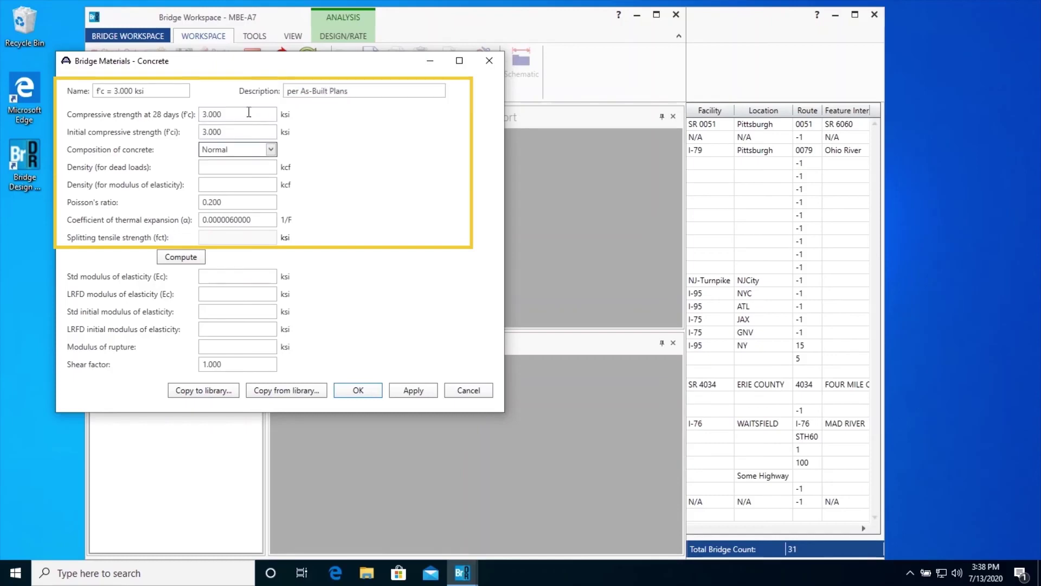
{"action": "key", "text": "Tab"}
{"action": "type", "text": "0.150"}
{"action": "key", "text": "Tab"}
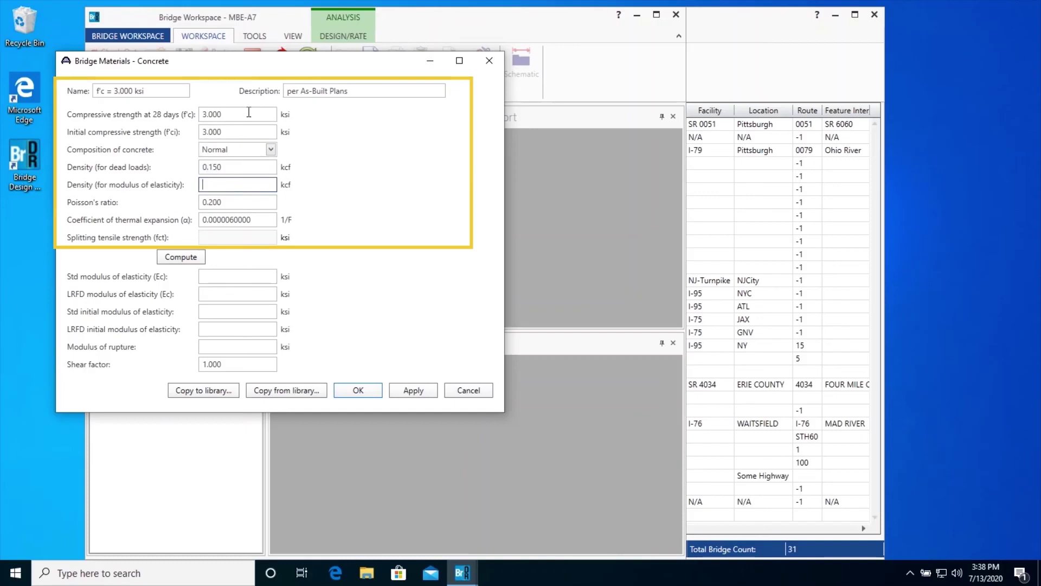
{"action": "type", "text": "0.145"}
{"action": "key", "text": "Tab"}
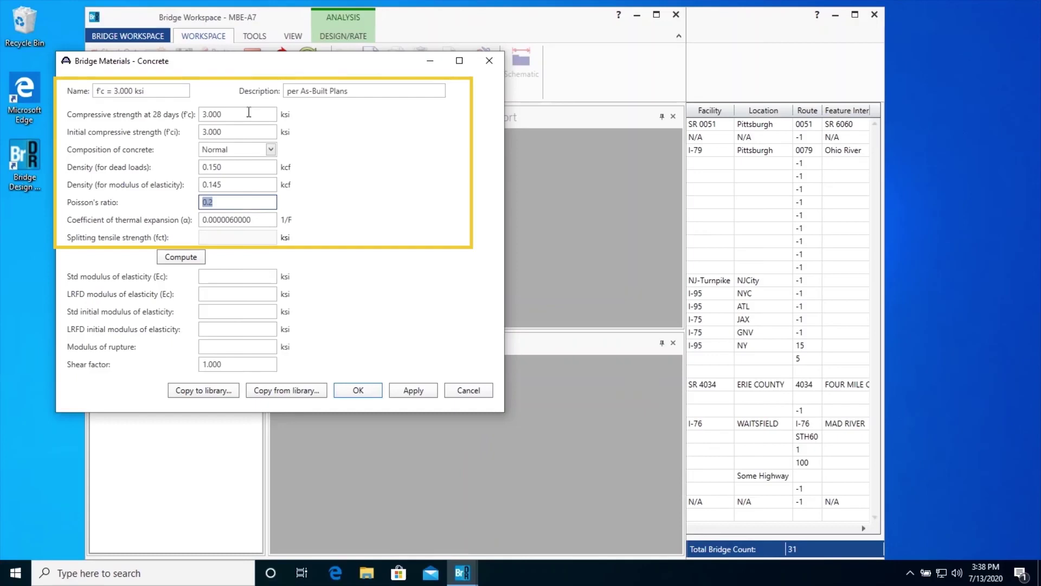
{"action": "left_click", "coordinate": [172, 262]}
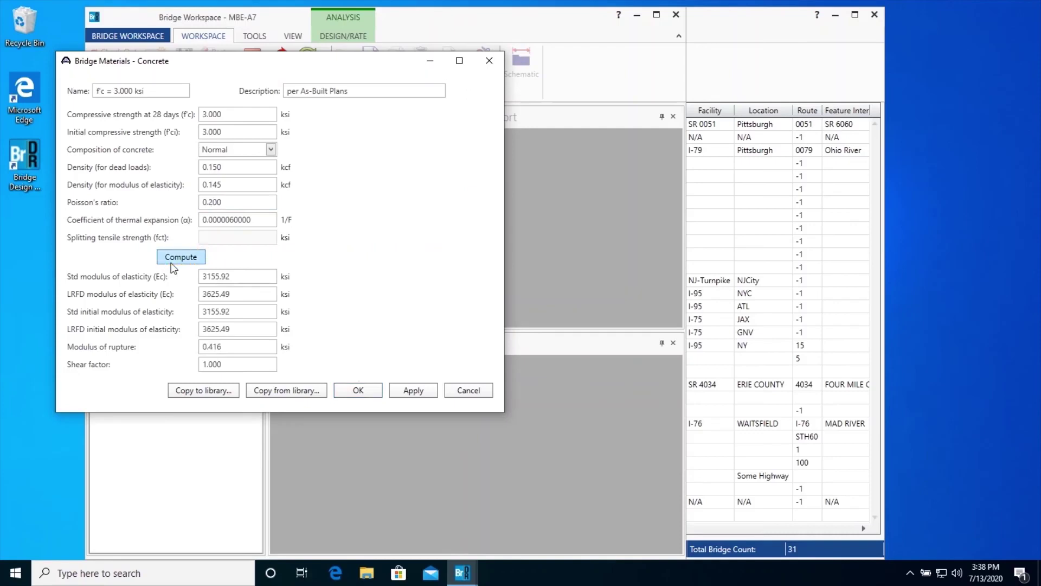
{"action": "left_click", "coordinate": [364, 394]}
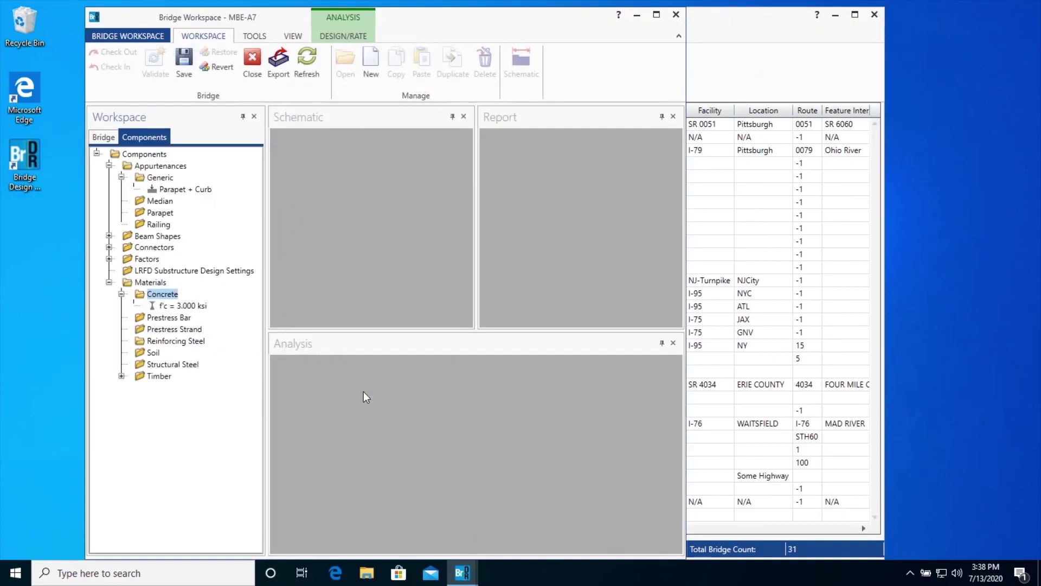
Step: Copy Grade 40 from the library into a new reinforcing steel material and confirm it
{"action": "double_click", "coordinate": [182, 345]}
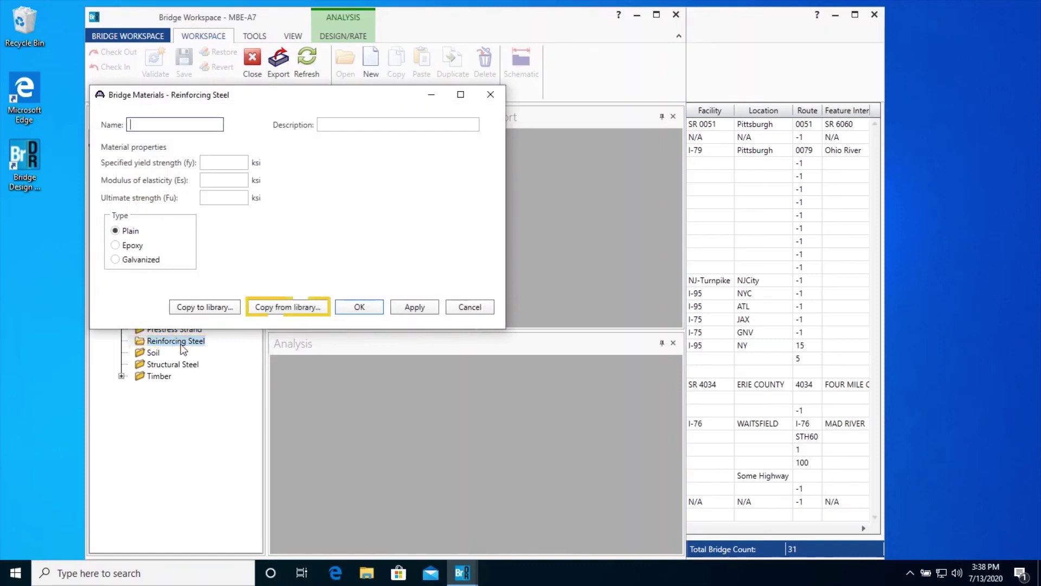
{"action": "left_click", "coordinate": [286, 308]}
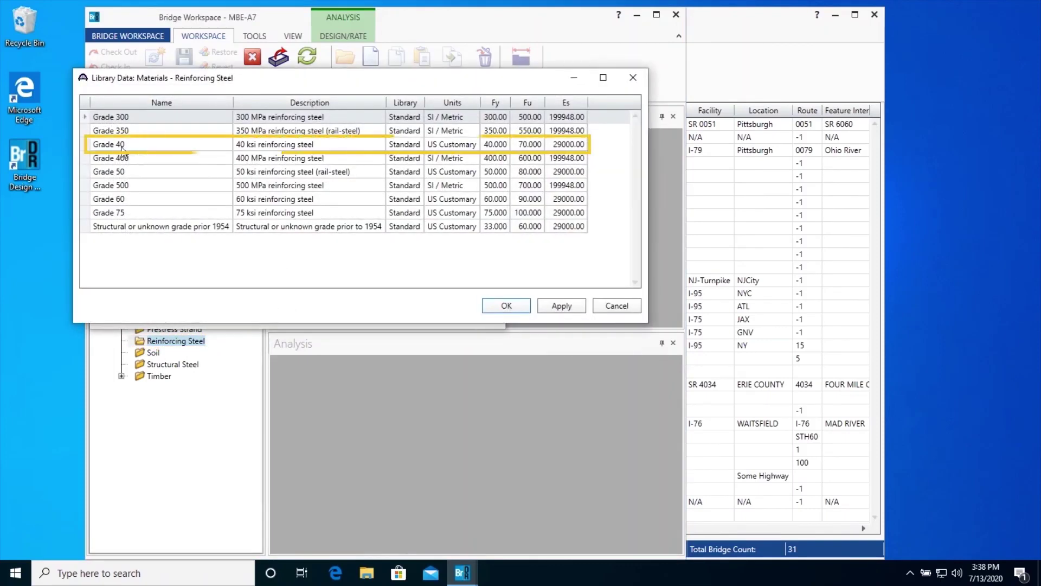
{"action": "left_click", "coordinate": [133, 148]}
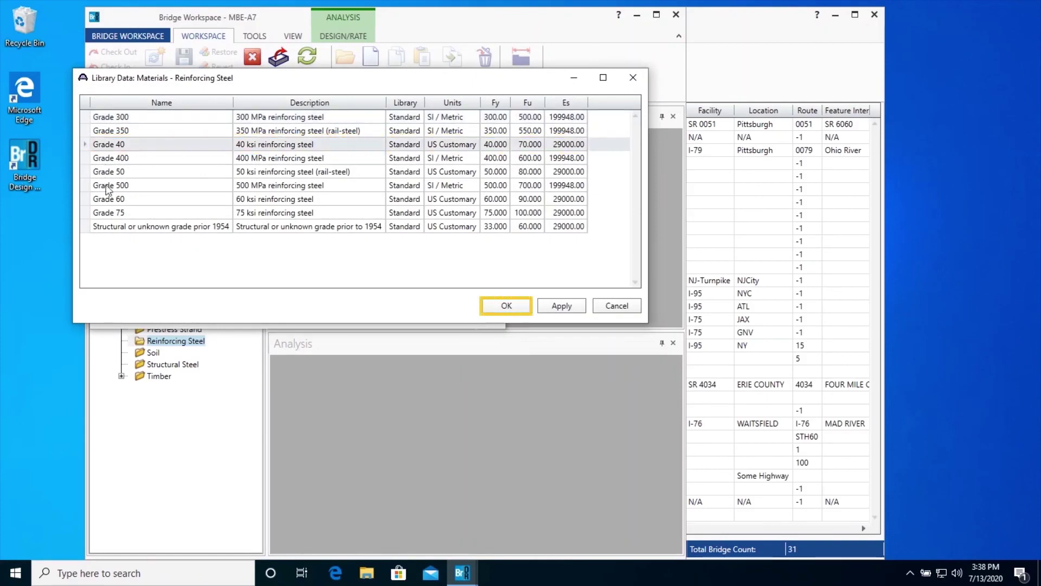
{"action": "left_click", "coordinate": [502, 306]}
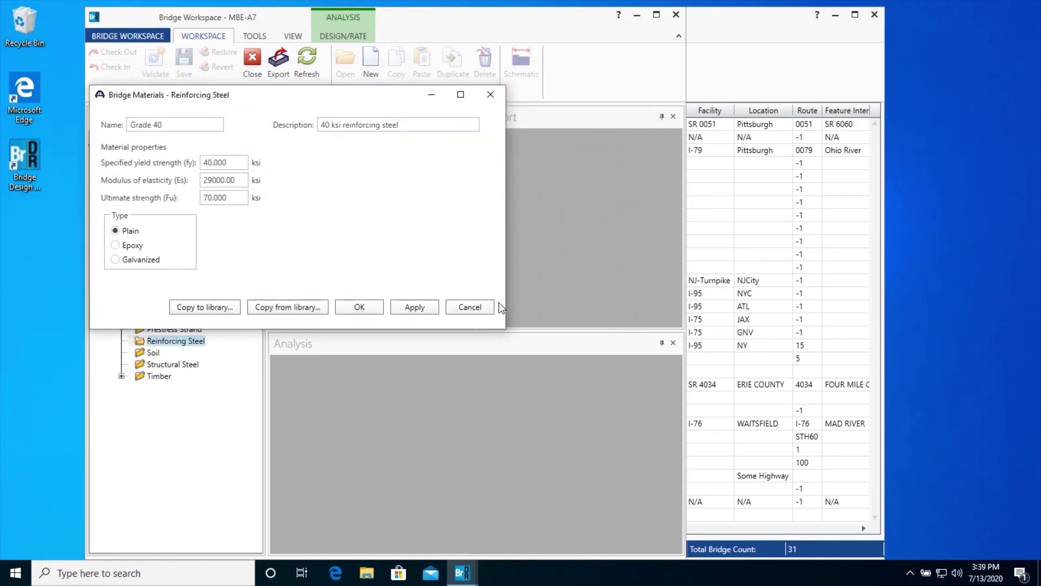
{"action": "left_click", "coordinate": [363, 305]}
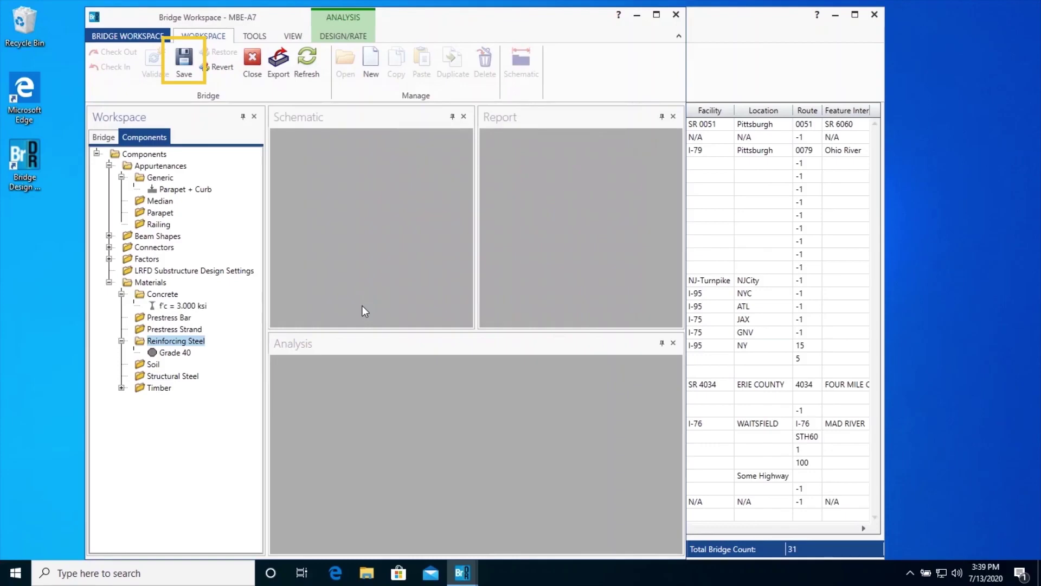
Step: Save MBE-A7 again with its new materials, continuing past the validation warnings
{"action": "left_click", "coordinate": [184, 60]}
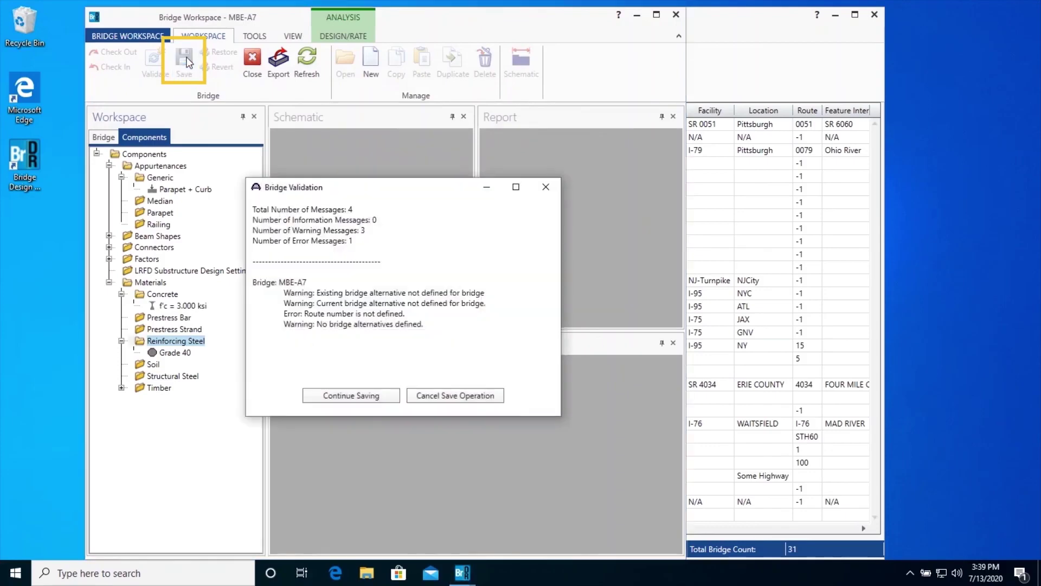
{"action": "left_click", "coordinate": [350, 395]}
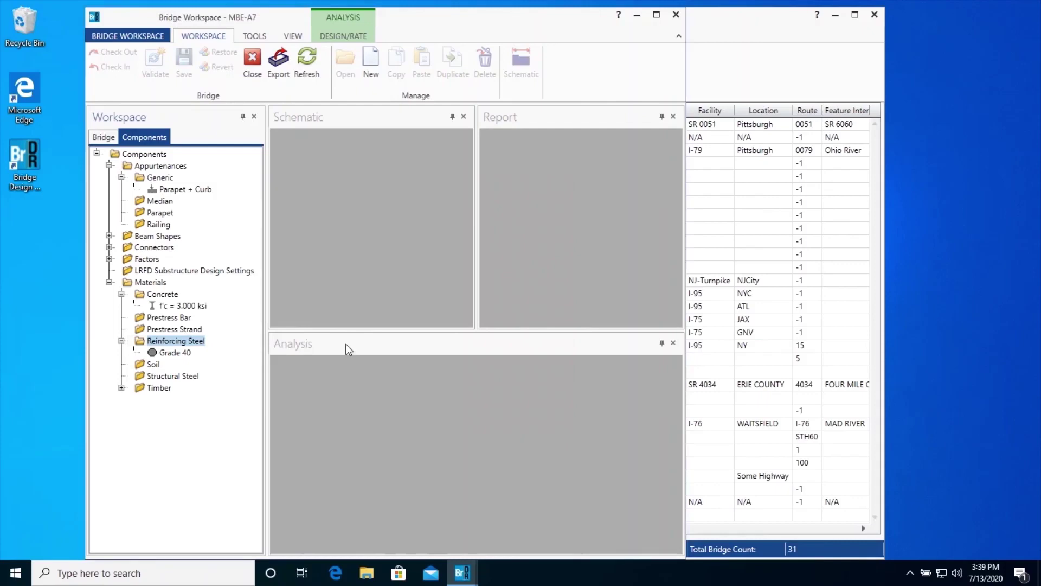